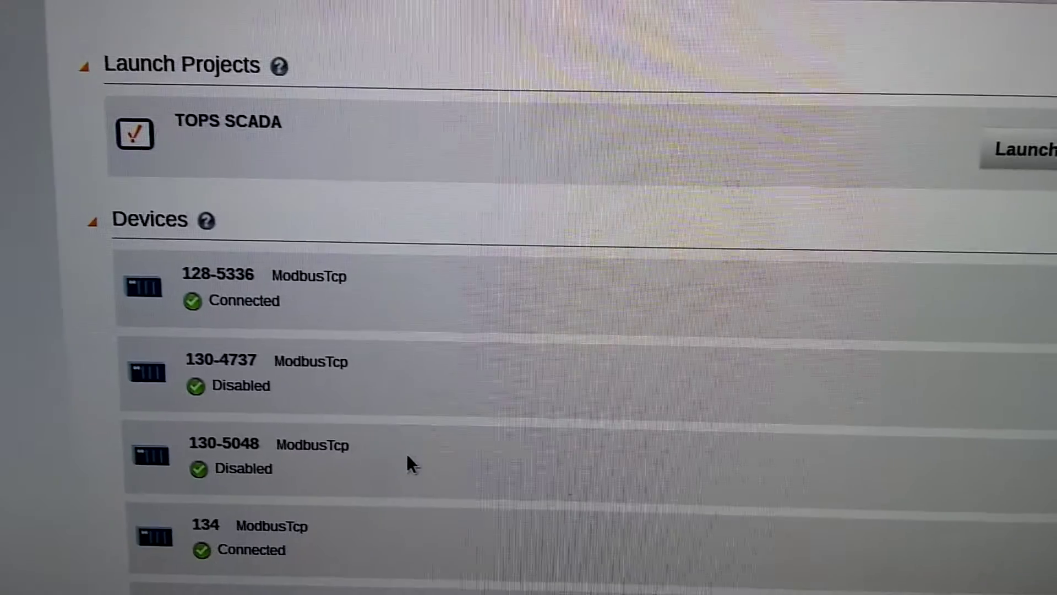
{"action": "scroll", "coordinate": [429, 477], "scroll_direction": "down", "scroll_amount": 3}
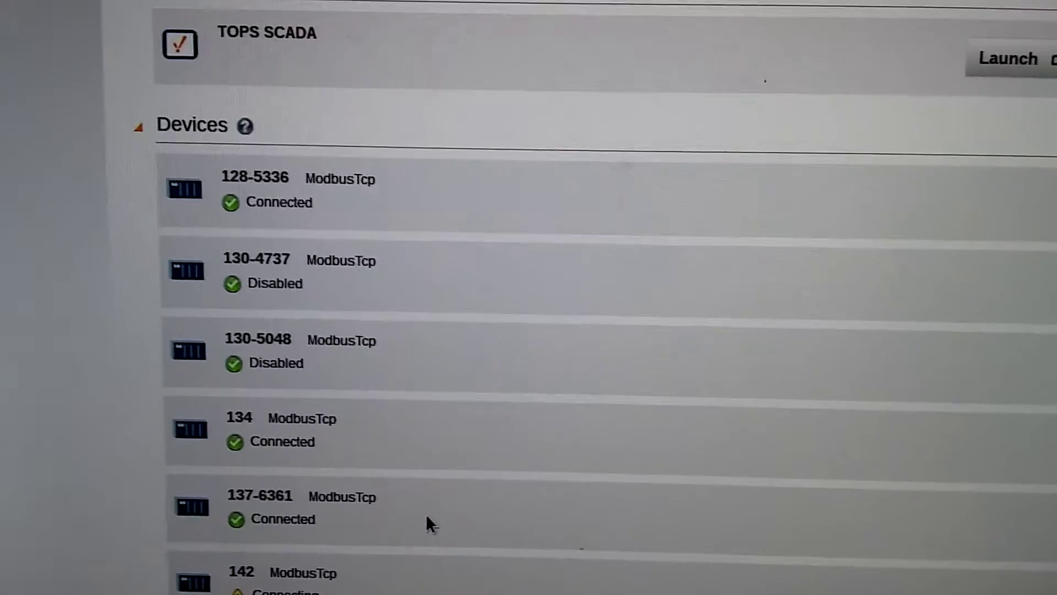
{"action": "scroll", "coordinate": [420, 505], "scroll_direction": "down", "scroll_amount": 3}
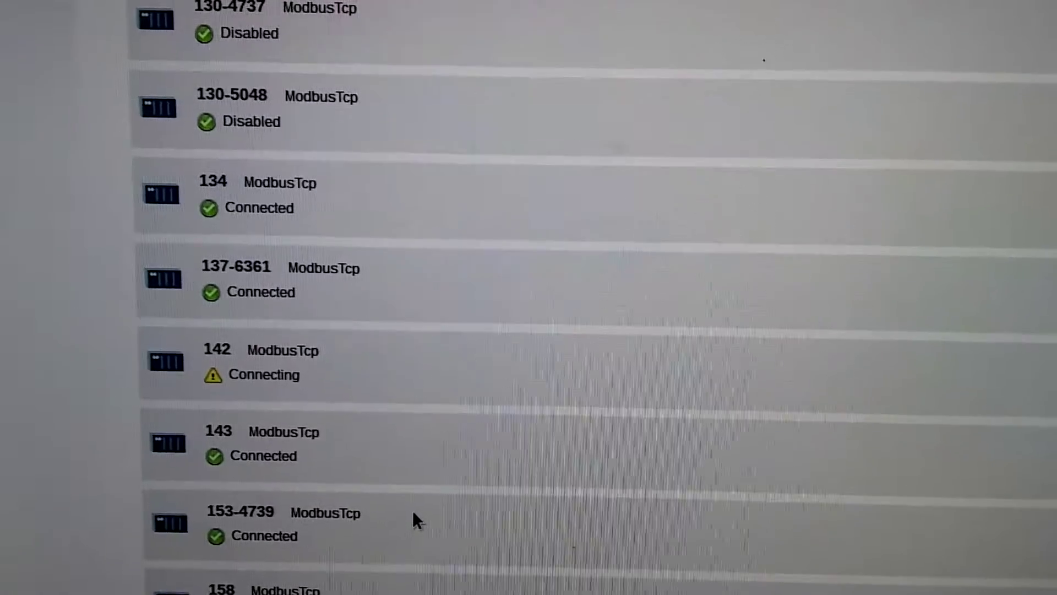
{"action": "scroll", "coordinate": [412, 508], "scroll_direction": "down", "scroll_amount": 4}
{"action": "scroll", "coordinate": [422, 513], "scroll_direction": "down", "scroll_amount": 4}
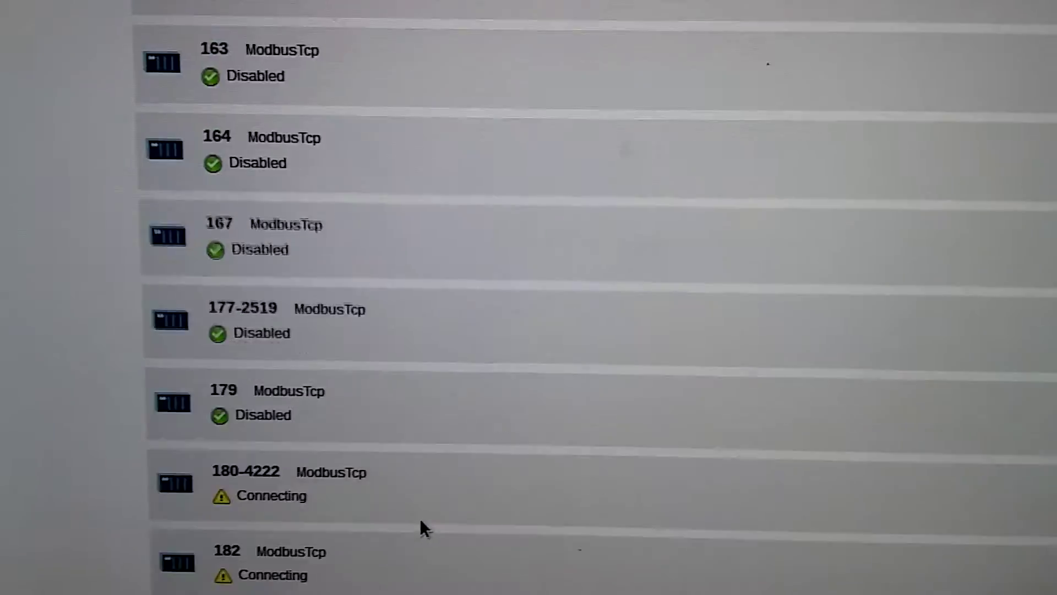
{"action": "scroll", "coordinate": [409, 524], "scroll_direction": "down", "scroll_amount": 3}
{"action": "scroll", "coordinate": [402, 523], "scroll_direction": "down", "scroll_amount": 3}
{"action": "scroll", "coordinate": [408, 522], "scroll_direction": "down", "scroll_amount": 2}
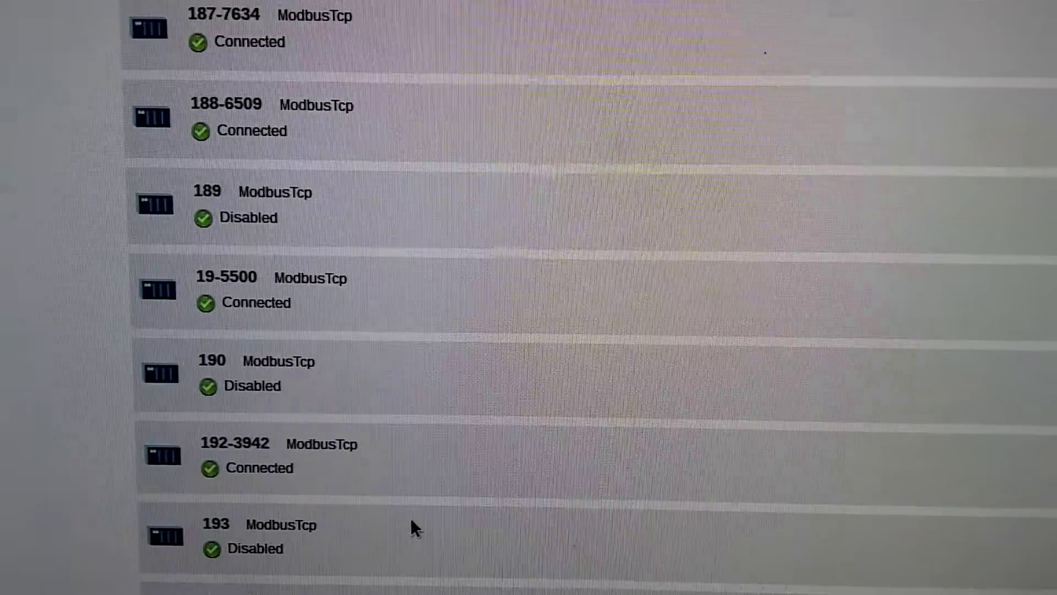
{"action": "scroll", "coordinate": [410, 518], "scroll_direction": "down", "scroll_amount": 5}
{"action": "scroll", "coordinate": [436, 499], "scroll_direction": "down", "scroll_amount": 4}
{"action": "scroll", "coordinate": [423, 512], "scroll_direction": "down", "scroll_amount": 2}
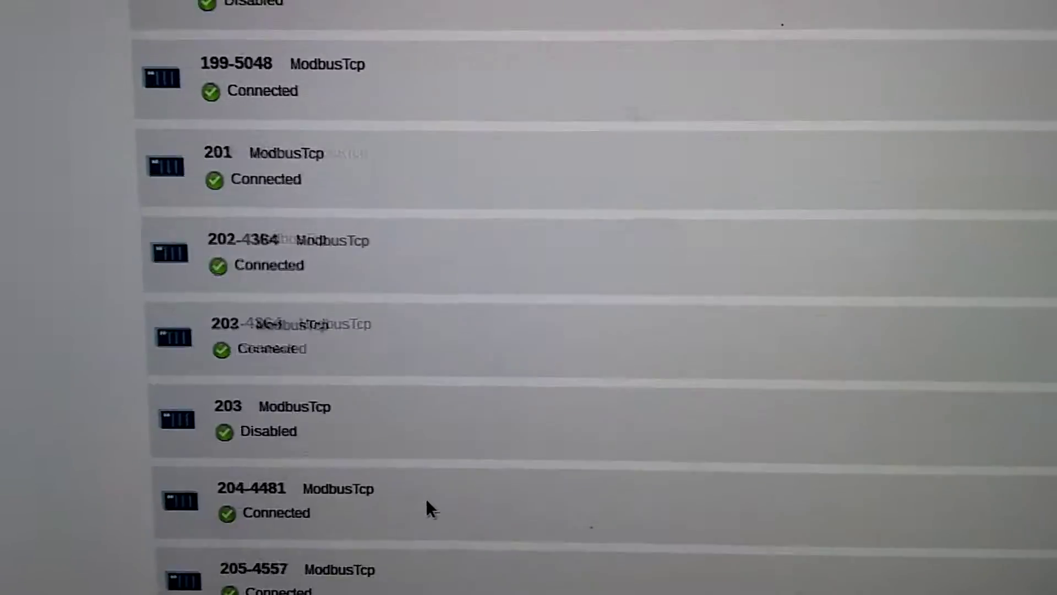
{"action": "scroll", "coordinate": [425, 504], "scroll_direction": "down", "scroll_amount": 3}
{"action": "scroll", "coordinate": [424, 500], "scroll_direction": "down", "scroll_amount": 3}
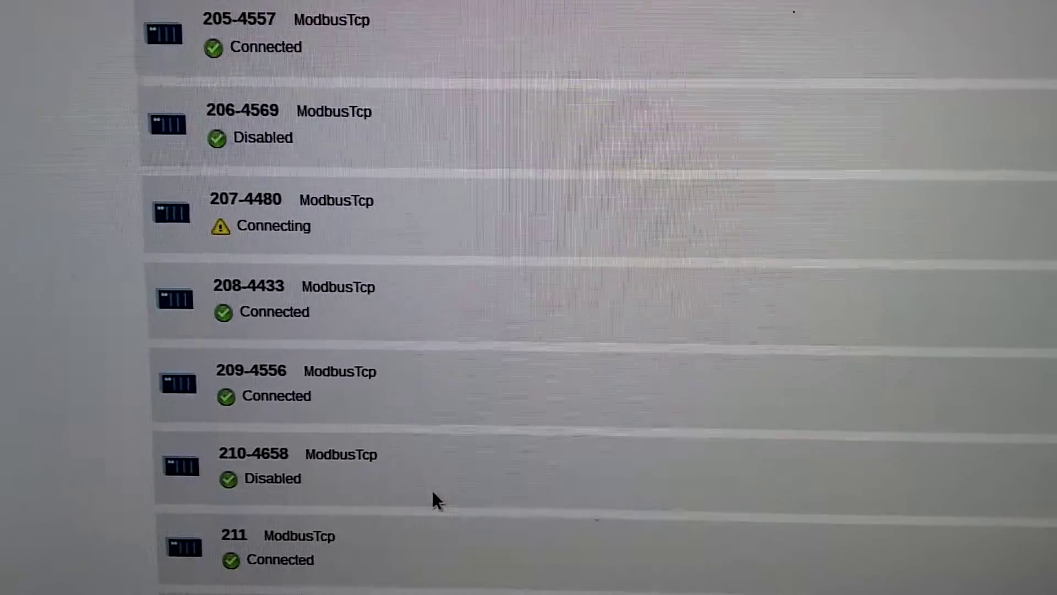
{"action": "scroll", "coordinate": [431, 490], "scroll_direction": "down", "scroll_amount": 2}
{"action": "scroll", "coordinate": [431, 483], "scroll_direction": "down", "scroll_amount": 2}
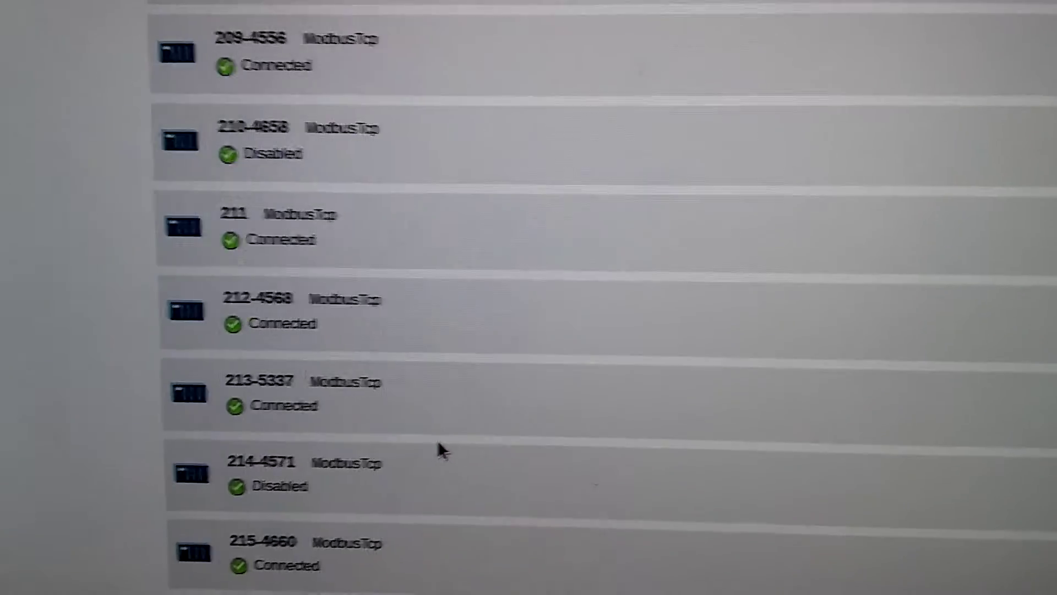
{"action": "scroll", "coordinate": [428, 439], "scroll_direction": "up", "scroll_amount": 1}
{"action": "scroll", "coordinate": [432, 444], "scroll_direction": "up", "scroll_amount": 3}
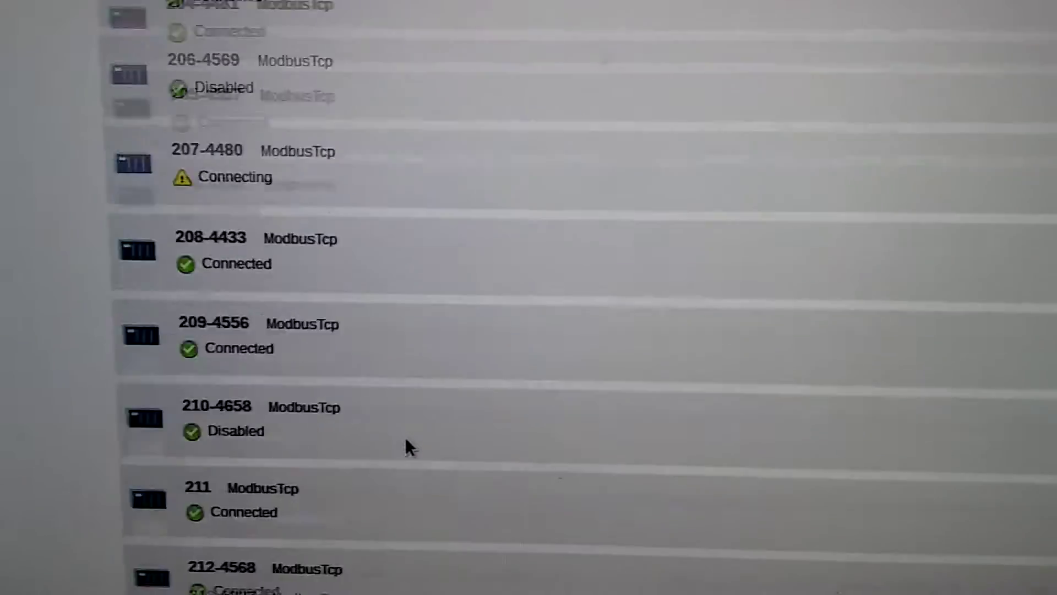
{"action": "scroll", "coordinate": [422, 444], "scroll_direction": "up", "scroll_amount": 3}
{"action": "scroll", "coordinate": [423, 443], "scroll_direction": "up", "scroll_amount": 3}
{"action": "scroll", "coordinate": [429, 443], "scroll_direction": "up", "scroll_amount": 2}
{"action": "scroll", "coordinate": [431, 443], "scroll_direction": "up", "scroll_amount": 2}
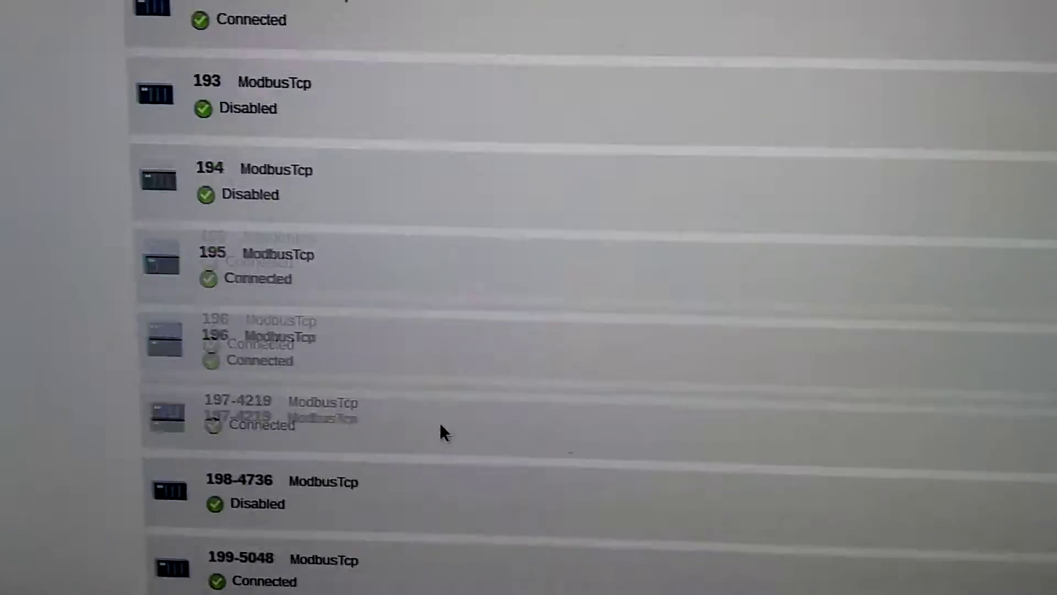
{"action": "scroll", "coordinate": [438, 429], "scroll_direction": "up", "scroll_amount": 2}
{"action": "scroll", "coordinate": [420, 405], "scroll_direction": "up", "scroll_amount": 2}
{"action": "scroll", "coordinate": [421, 413], "scroll_direction": "up", "scroll_amount": 2}
{"action": "scroll", "coordinate": [423, 426], "scroll_direction": "up", "scroll_amount": 3}
{"action": "scroll", "coordinate": [438, 426], "scroll_direction": "up", "scroll_amount": 3}
{"action": "scroll", "coordinate": [446, 436], "scroll_direction": "up", "scroll_amount": 1}
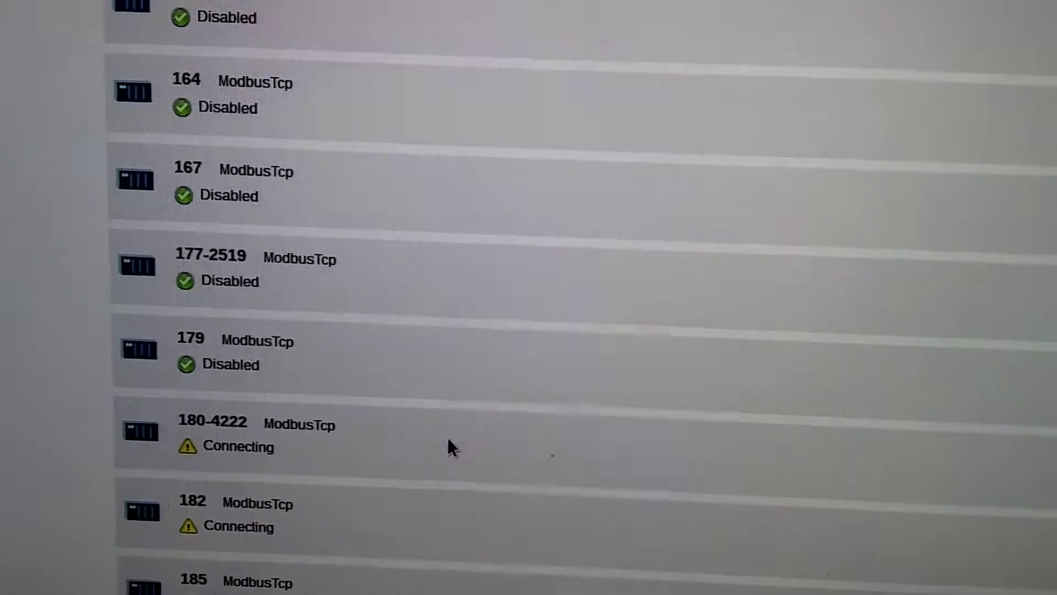
{"action": "scroll", "coordinate": [446, 439], "scroll_direction": "up", "scroll_amount": 3}
{"action": "scroll", "coordinate": [428, 434], "scroll_direction": "up", "scroll_amount": 2}
{"action": "scroll", "coordinate": [426, 414], "scroll_direction": "up", "scroll_amount": 2}
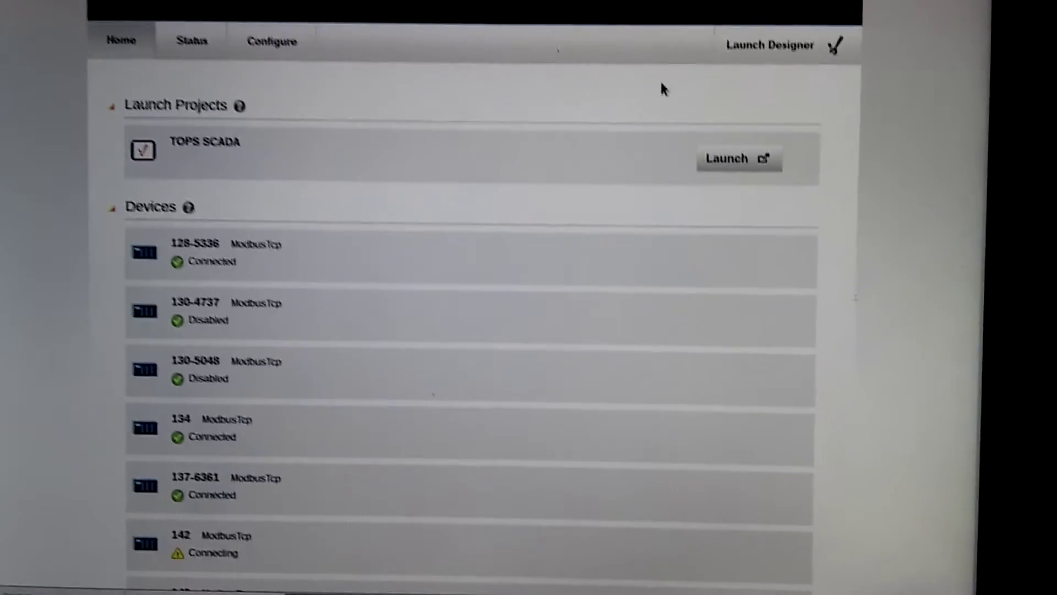
{"action": "left_click_drag", "start_coordinate": [668, 94], "coordinate": [658, 185]}
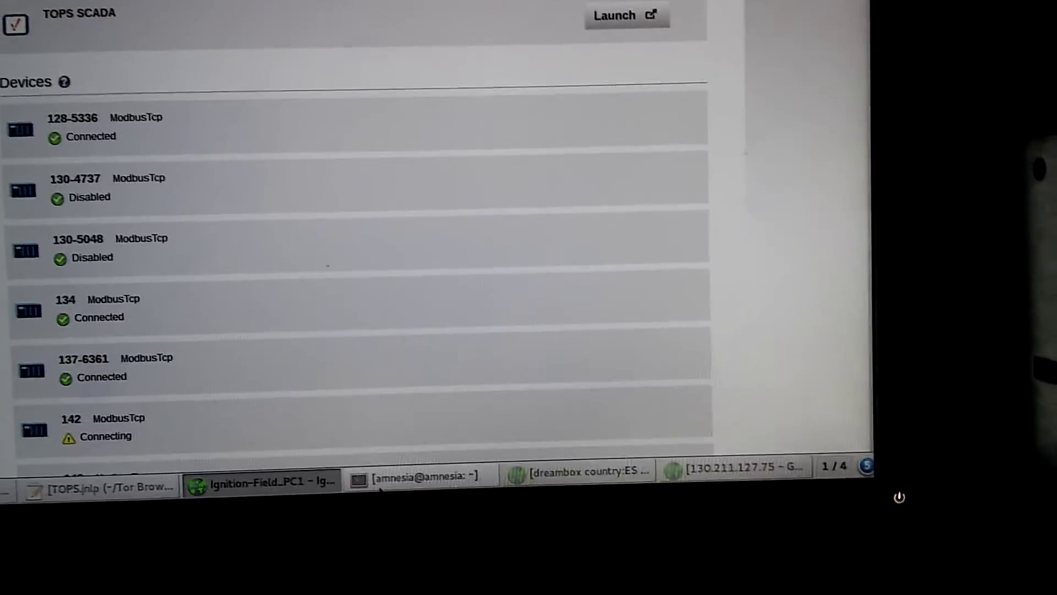
Step: Raise the Terminal window above the gateway page and select the sudo lecture lines
{"action": "left_click", "coordinate": [397, 583]}
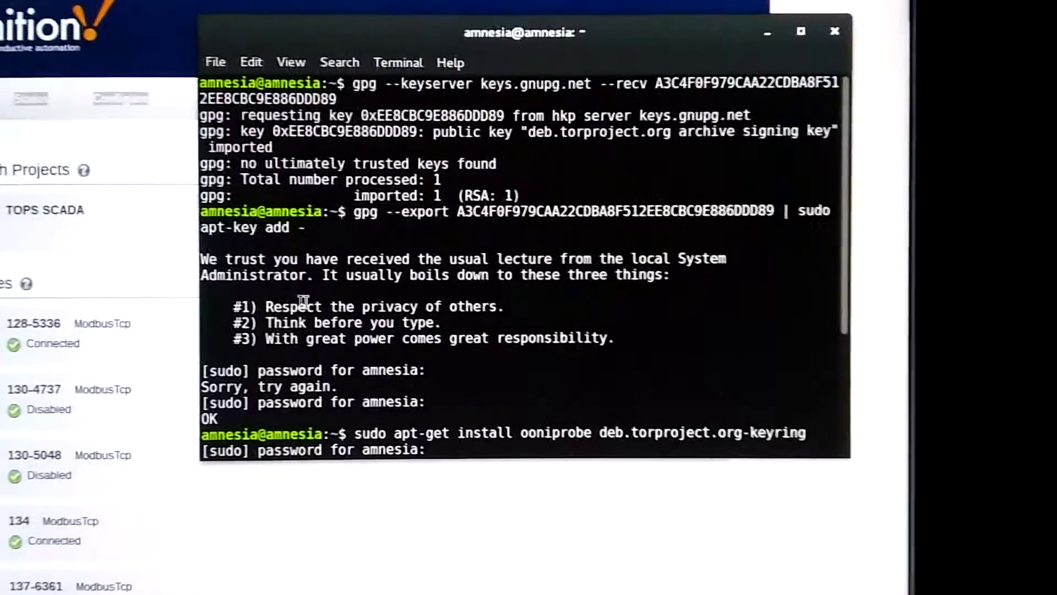
{"action": "left_click_drag", "start_coordinate": [267, 293], "coordinate": [276, 306]}
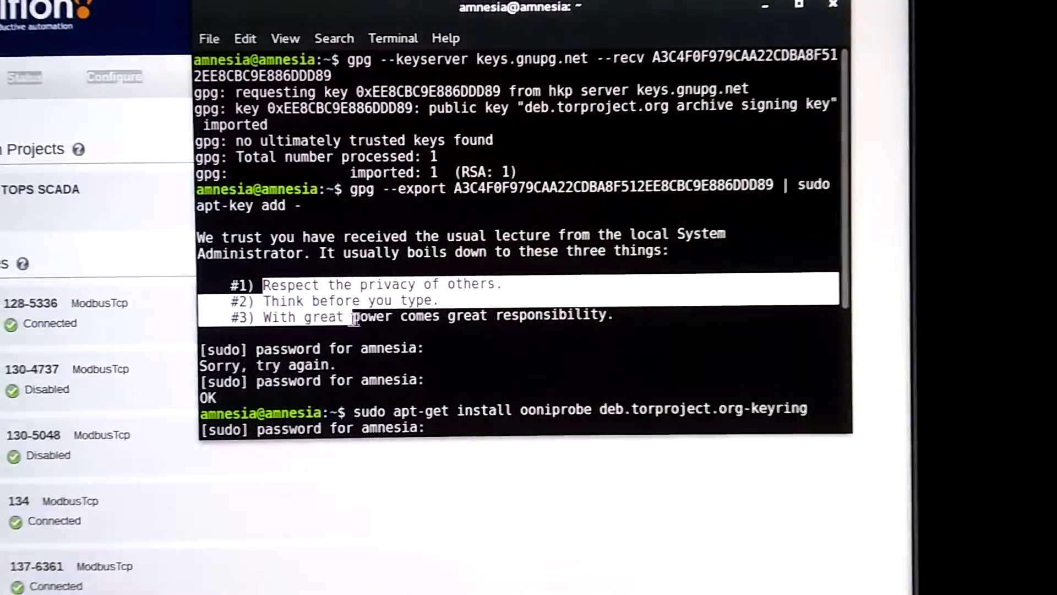